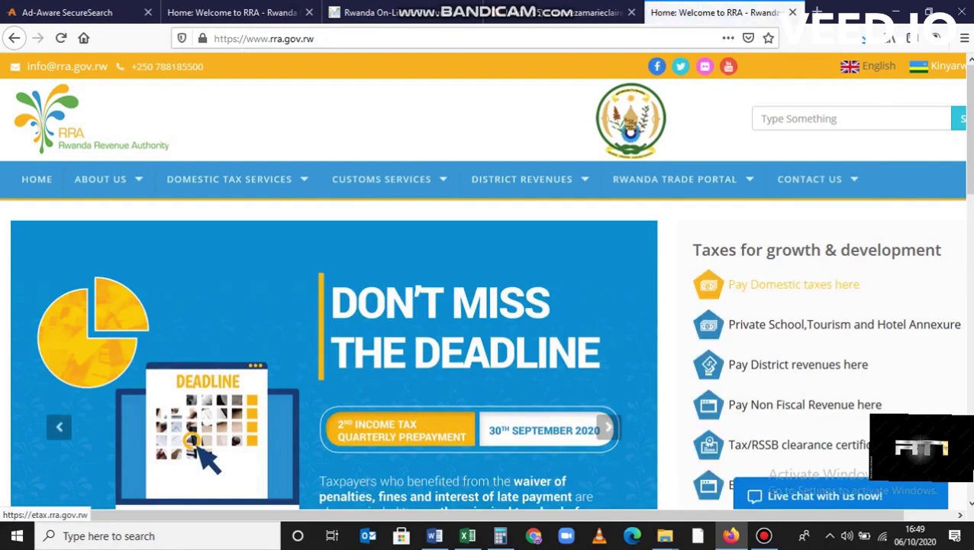
Log in to the company's e-Tax taxpayer account with its TIN and password
{"action": "left_click", "coordinate": [794, 284]}
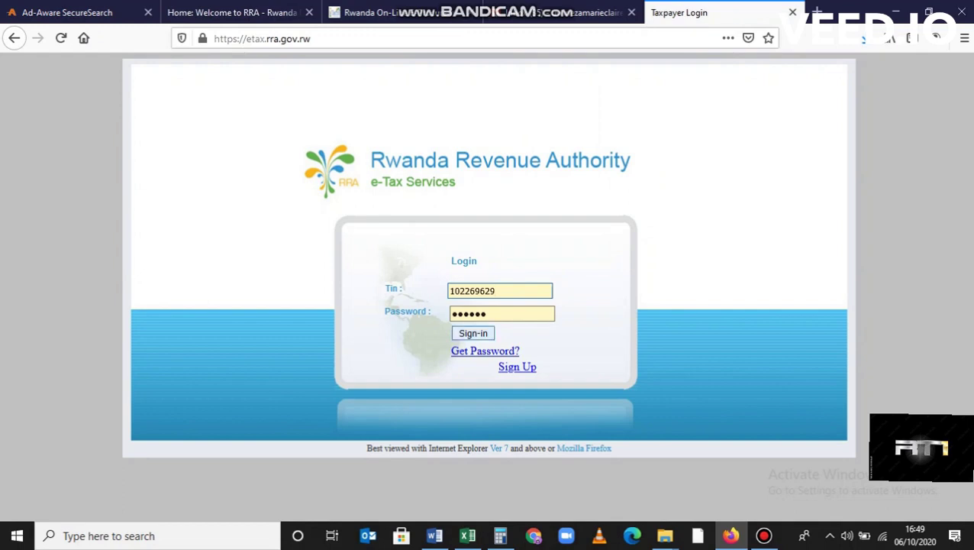
{"action": "key", "text": "Return"}
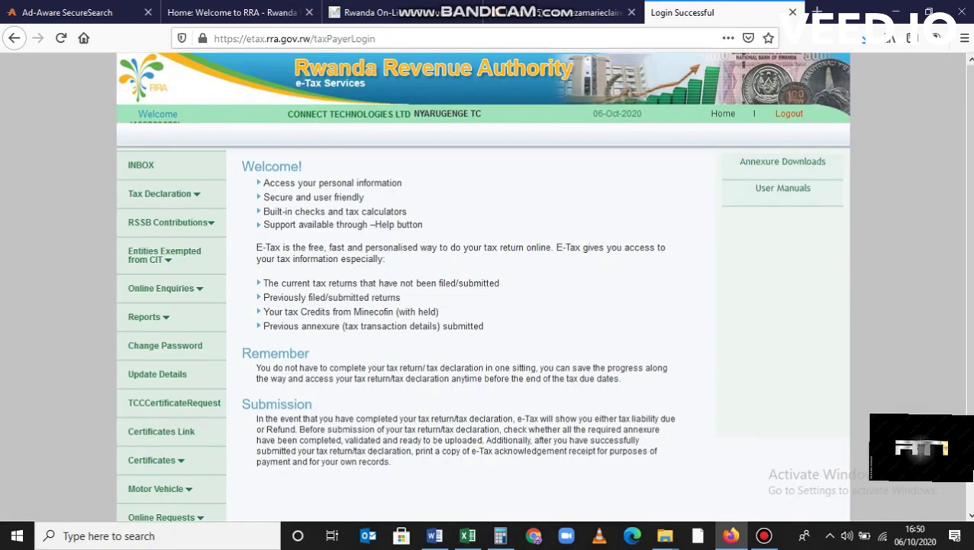
Download the PAYE annexure template PayeAnnexure_1.1.xlsm and open it in Excel 2016
{"action": "mouse_move", "coordinate": [783, 162]}
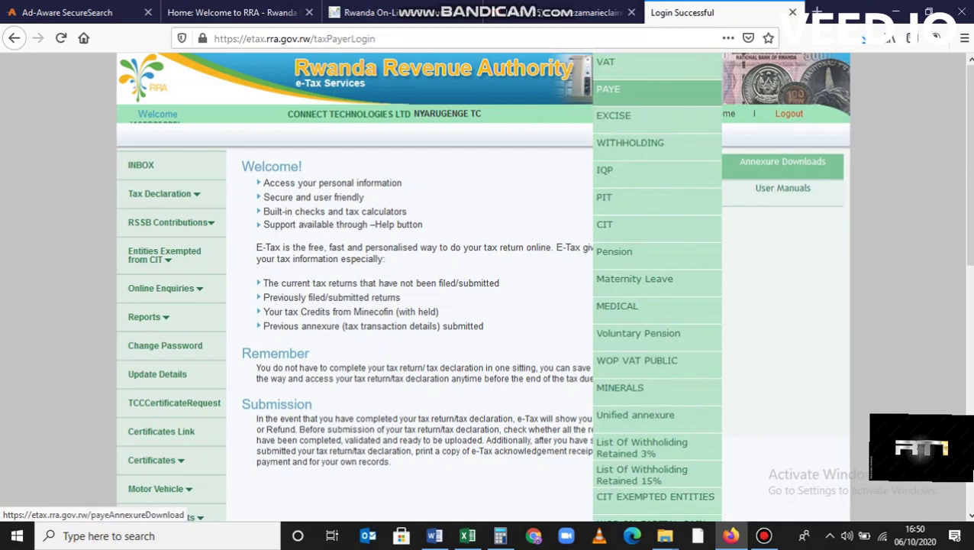
{"action": "left_click", "coordinate": [618, 89]}
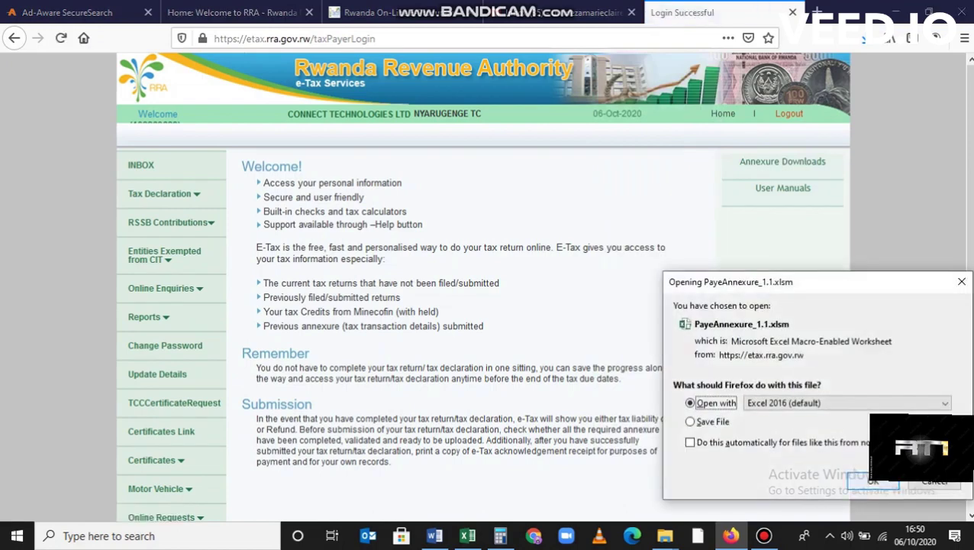
{"action": "key", "text": "Return"}
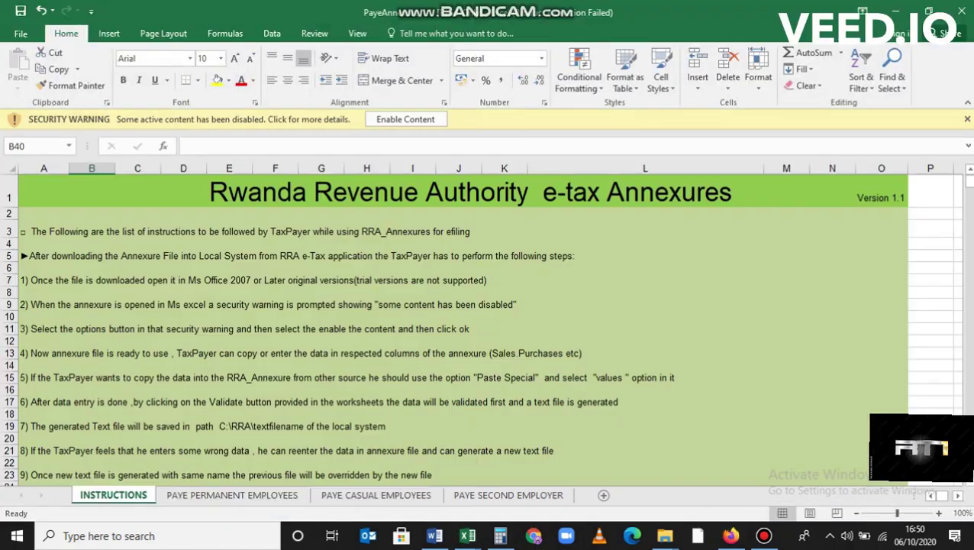
Enable the workbook's content and select cell A2 on the empty PAYE PERMANENT EMPLOYEES sheet
{"action": "left_click", "coordinate": [406, 119]}
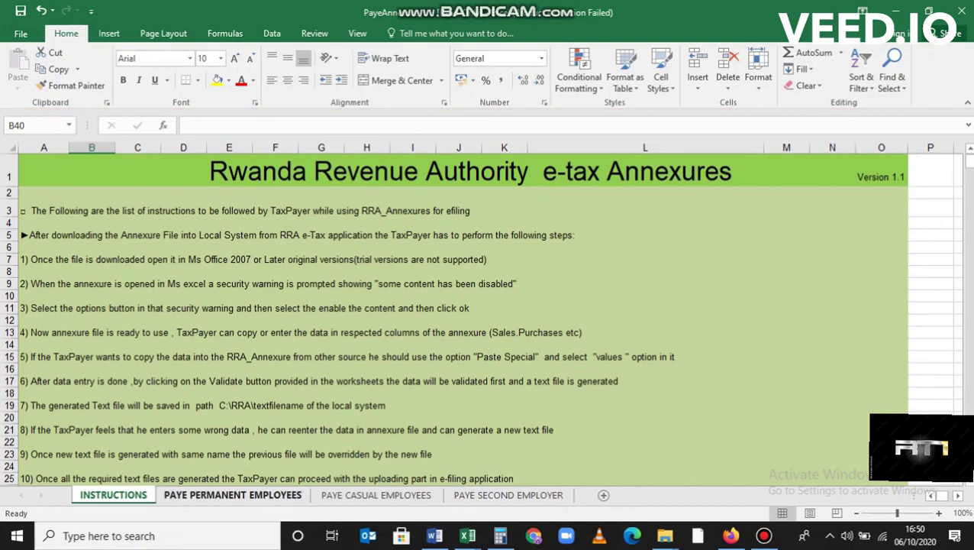
{"action": "left_click", "coordinate": [233, 494]}
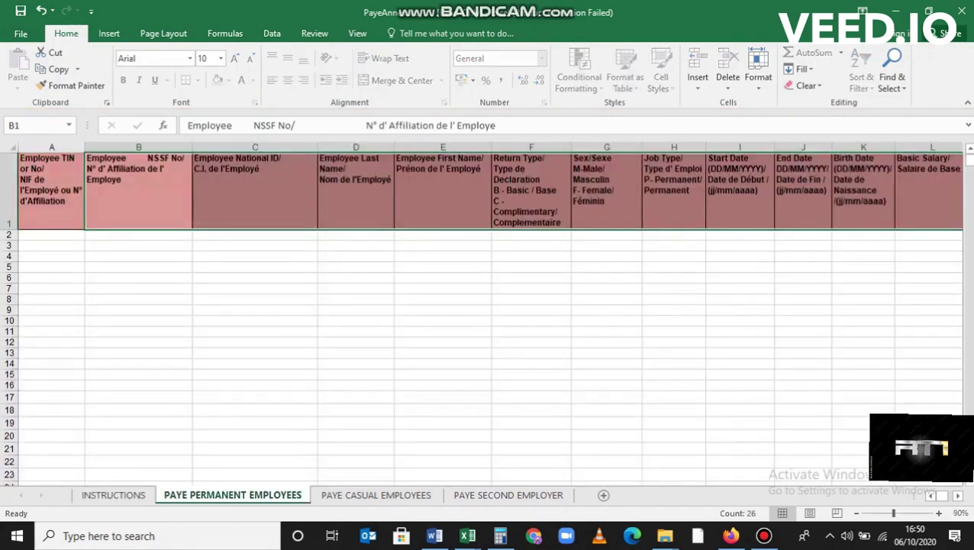
{"action": "left_click", "coordinate": [255, 299]}
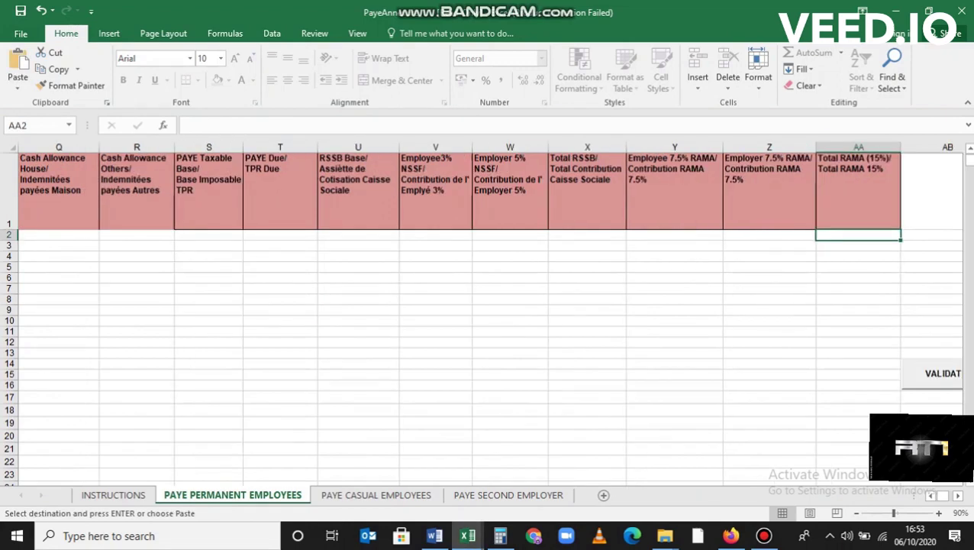
{"action": "left_click", "coordinate": [674, 385]}
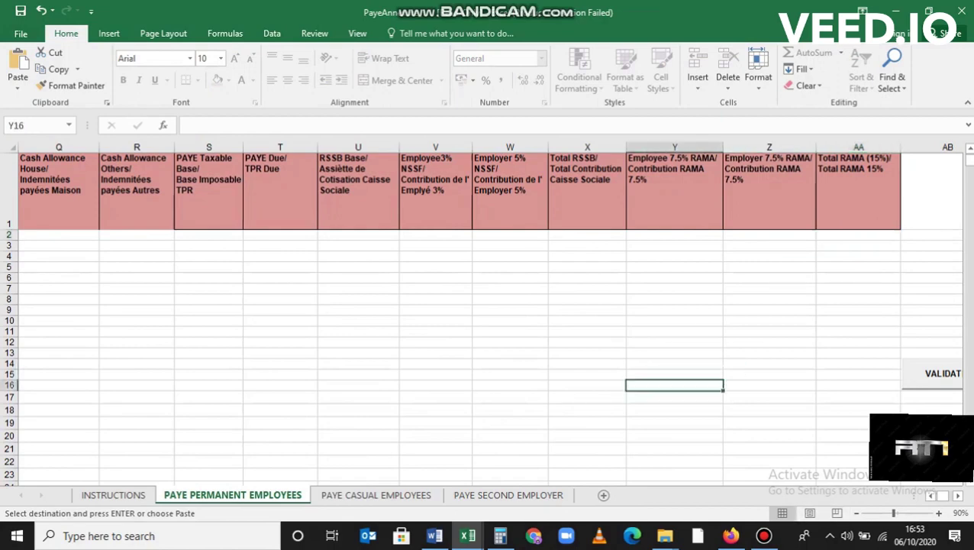
{"action": "scroll", "coordinate": [489, 313], "scroll_direction": "left", "scroll_amount": 3}
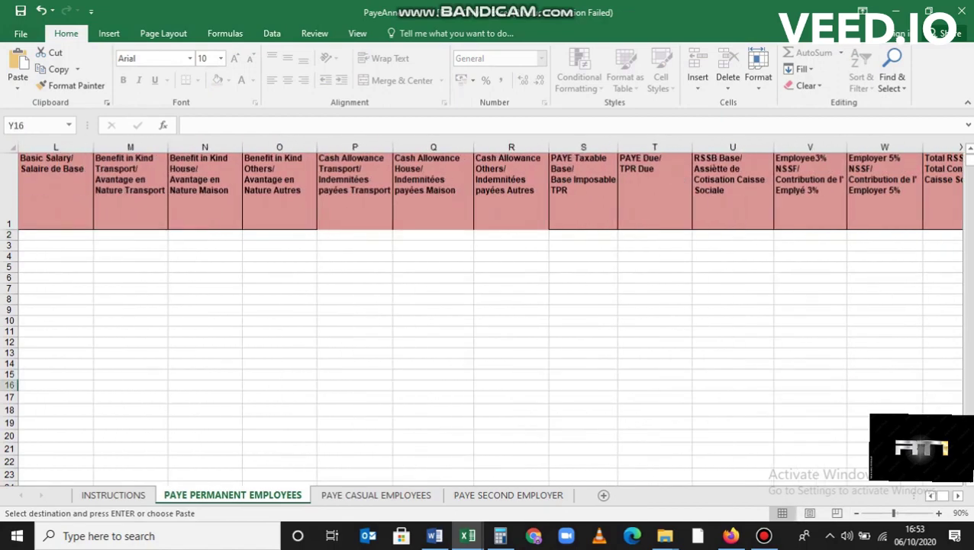
{"action": "scroll", "coordinate": [488, 313], "scroll_direction": "left", "scroll_amount": 2}
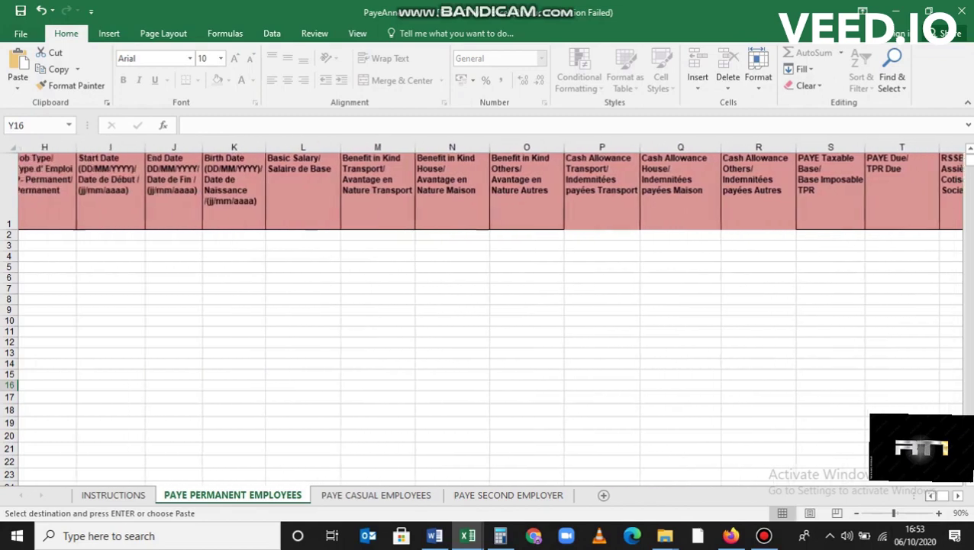
{"action": "scroll", "coordinate": [489, 313], "scroll_direction": "left", "scroll_amount": 4}
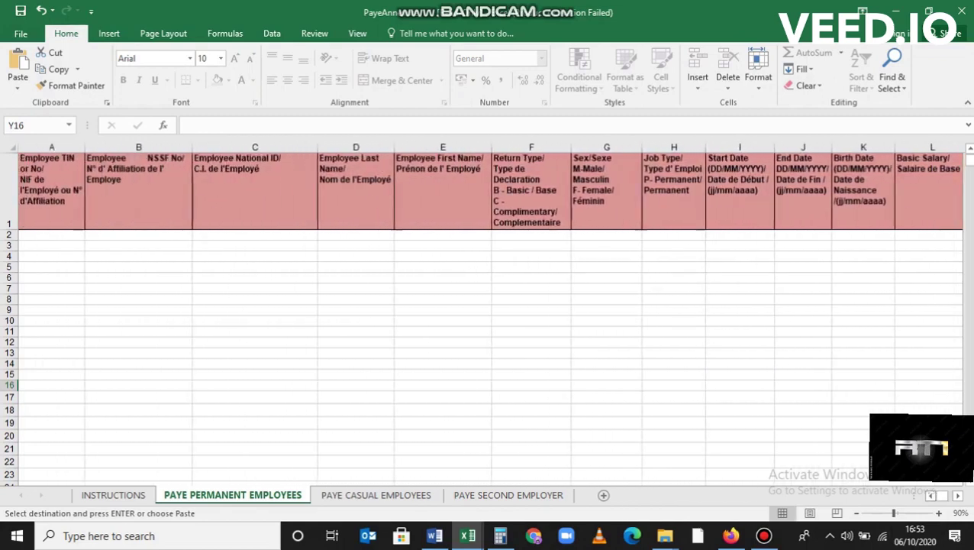
{"action": "left_click", "coordinate": [45, 234]}
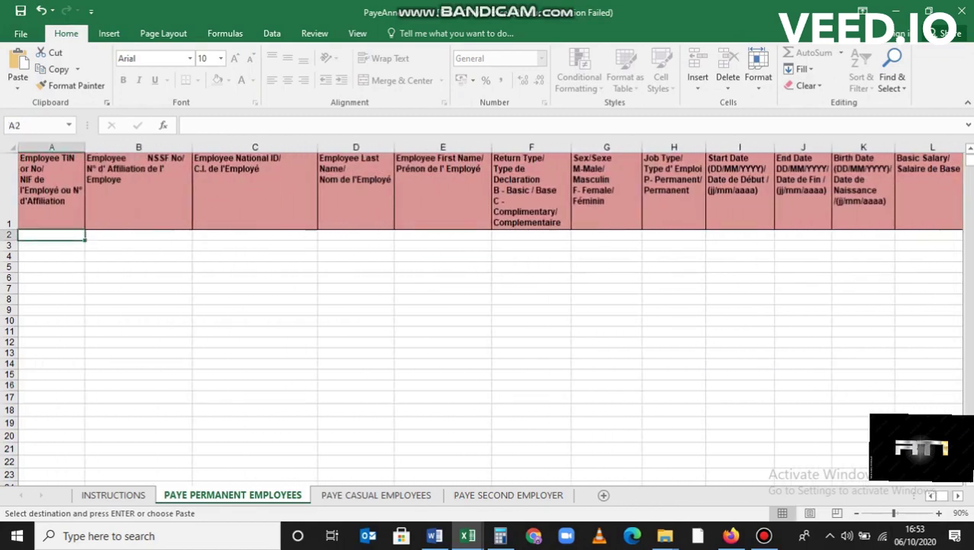
Paste the four copied employee rows into the sheet starting at cell A2
{"action": "right_click", "coordinate": [46, 234]}
{"action": "left_click", "coordinate": [76, 296]}
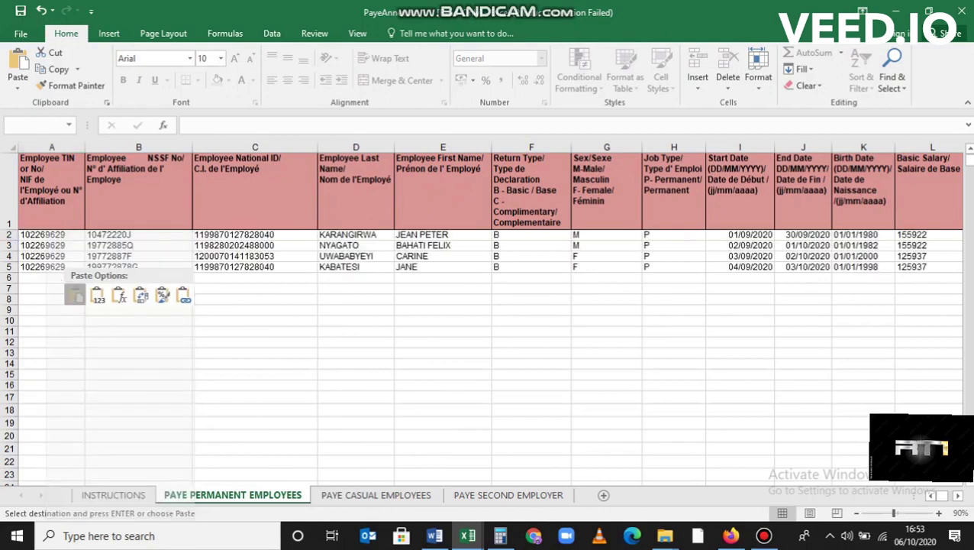
{"action": "left_click", "coordinate": [803, 374]}
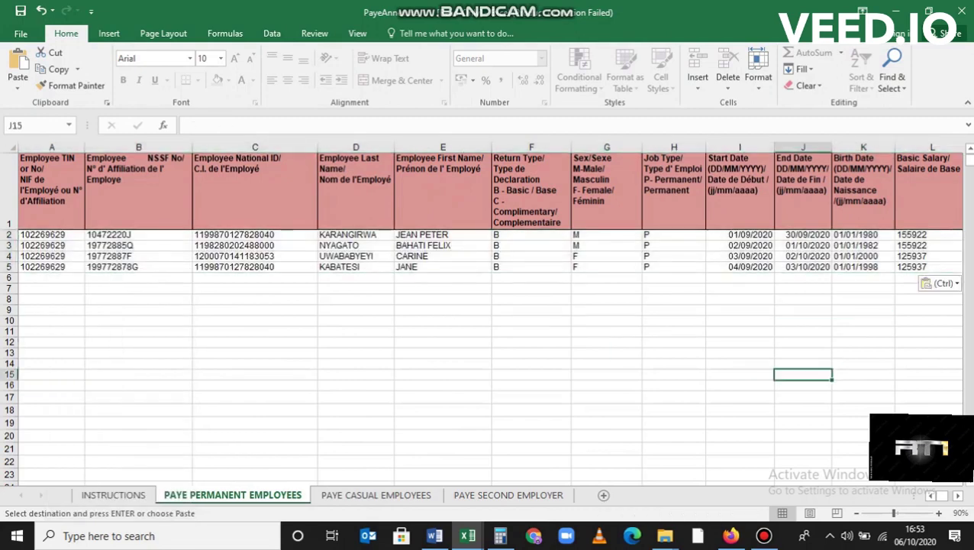
{"action": "scroll", "coordinate": [490, 312], "scroll_direction": "right", "scroll_amount": 5}
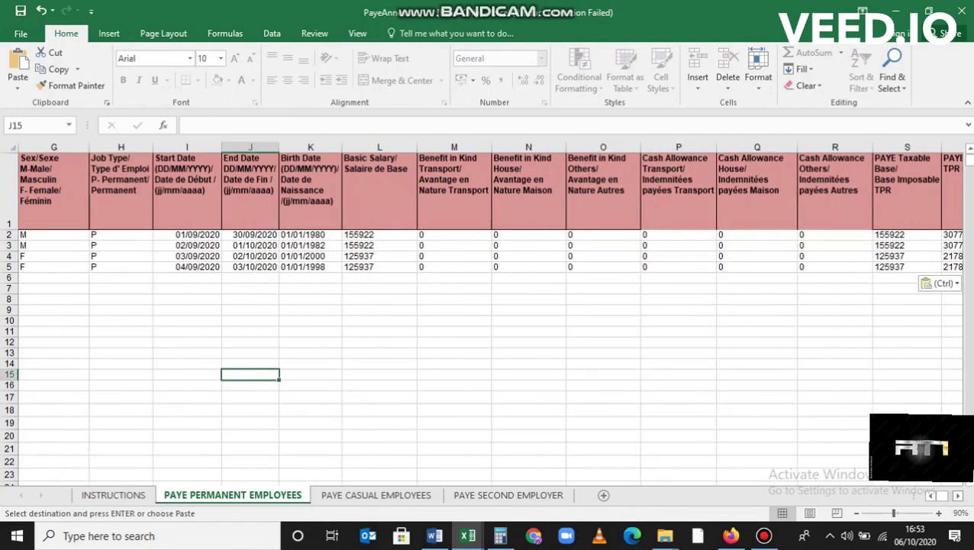
{"action": "scroll", "coordinate": [490, 312], "scroll_direction": "right", "scroll_amount": 10}
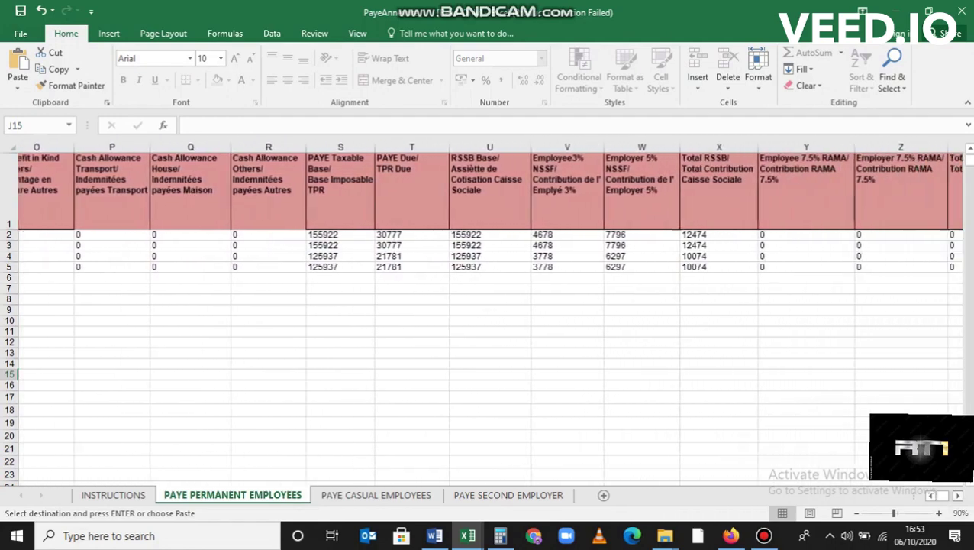
{"action": "scroll", "coordinate": [490, 312], "scroll_direction": "right", "scroll_amount": 1}
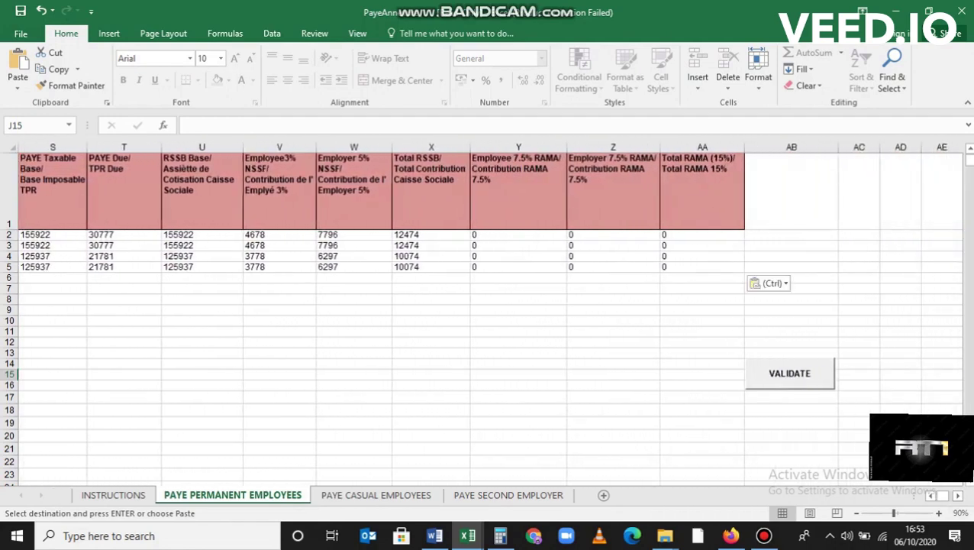
Validate the employee data and write it to PAYE Permanent Employees_Ver_1.1.txt, then return to e-Tax
{"action": "left_click", "coordinate": [354, 384]}
{"action": "left_click", "coordinate": [614, 384]}
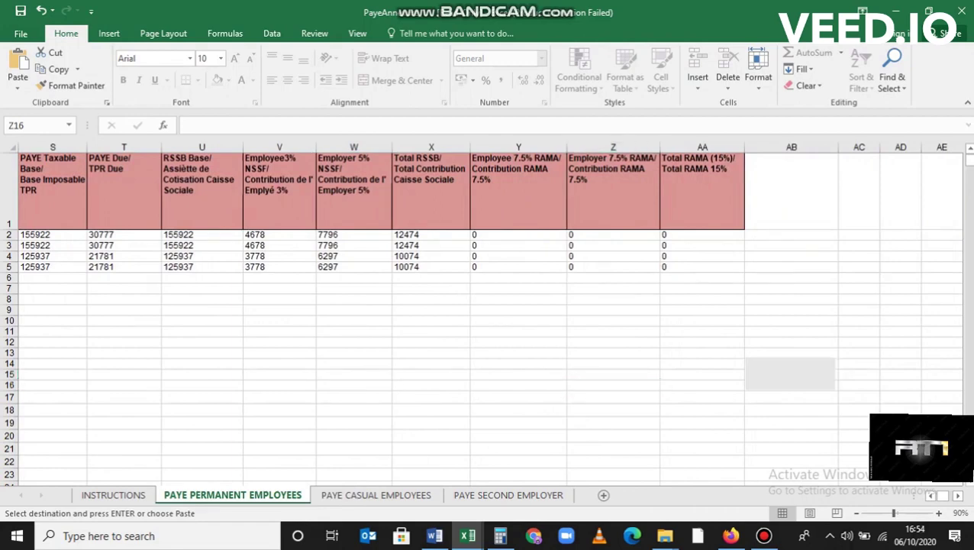
{"action": "key", "text": "ctrl+z"}
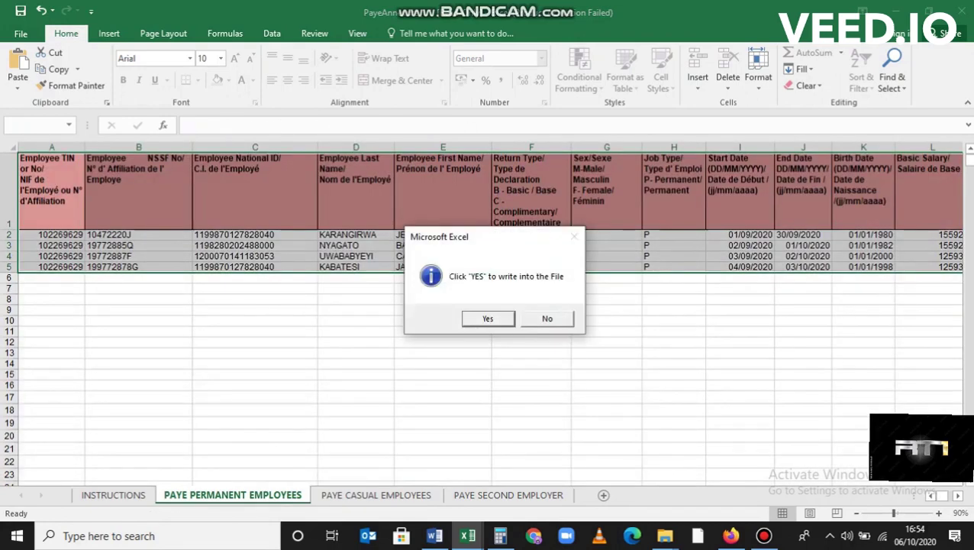
{"action": "left_click", "coordinate": [487, 317]}
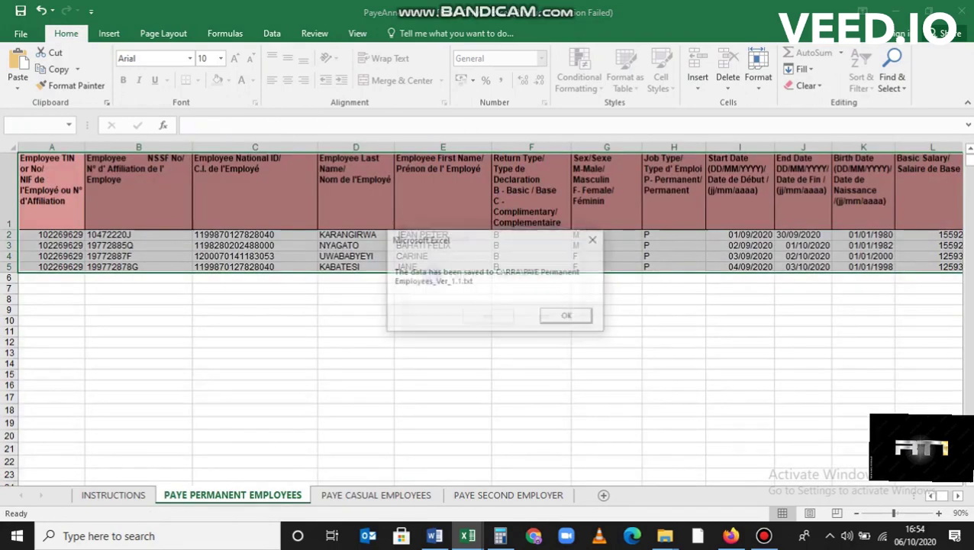
{"action": "left_click", "coordinate": [567, 316]}
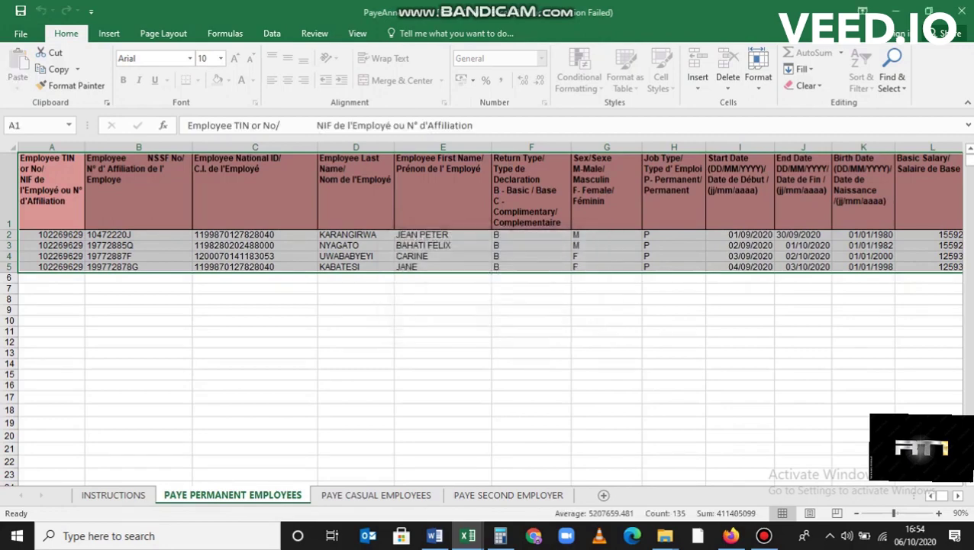
{"action": "key", "text": "alt+Tab"}
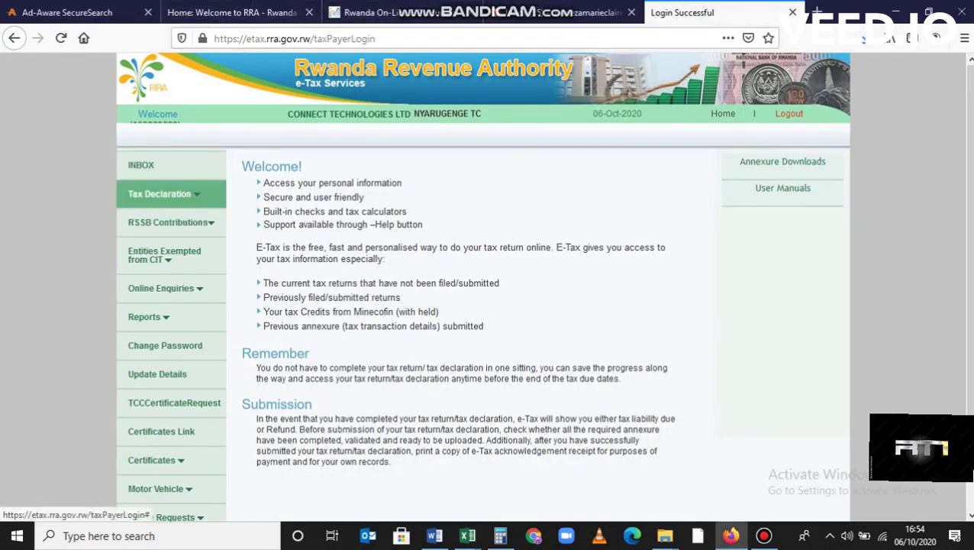
{"action": "left_click", "coordinate": [159, 193]}
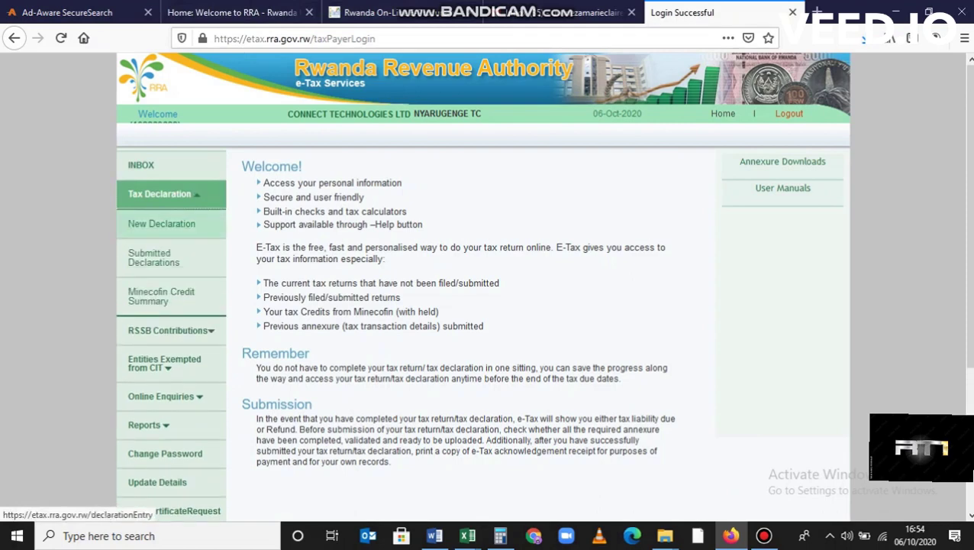
{"action": "left_click", "coordinate": [161, 223]}
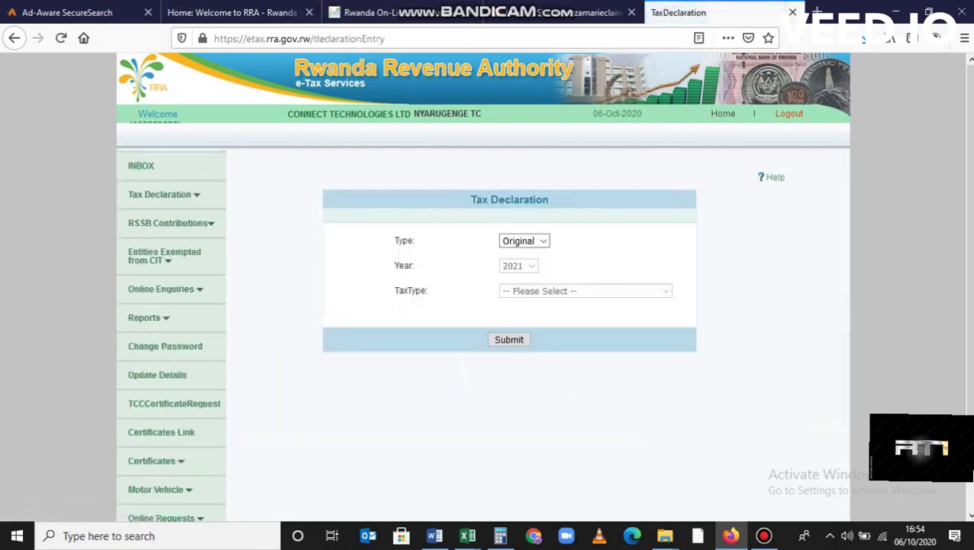
{"action": "key", "text": "Return"}
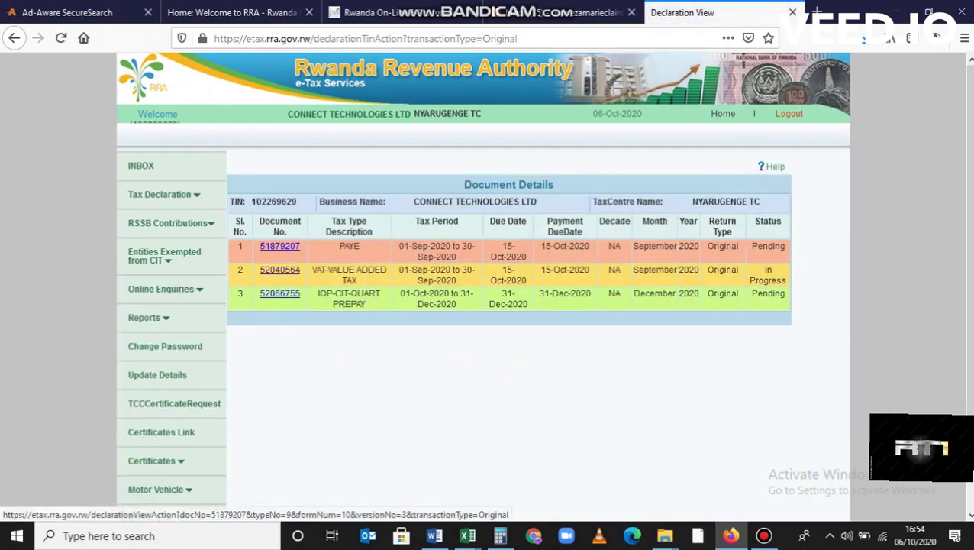
{"action": "left_click", "coordinate": [279, 246]}
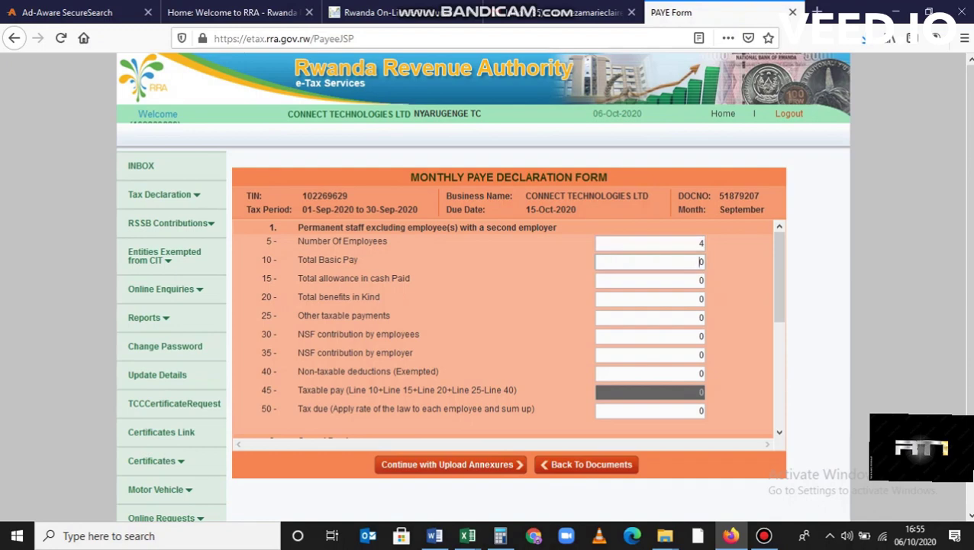
Enter 563718 as Total Basic Pay and save the declaration, giving 105,116 PAYE due
{"action": "type", "text": "5630"}
{"action": "type", "text": "718"}
{"action": "key", "text": "Delete"}
{"action": "left_click", "coordinate": [687, 280]}
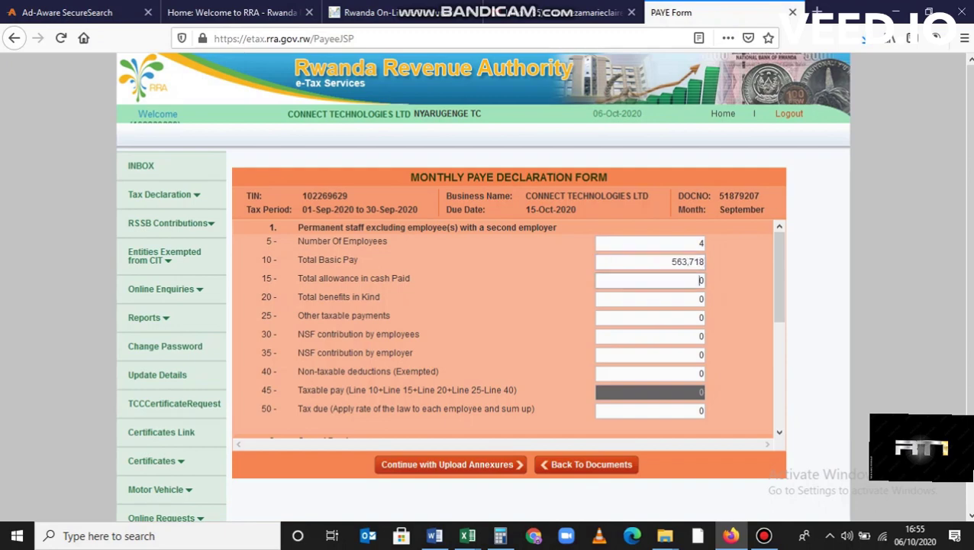
{"action": "left_click", "coordinate": [687, 298]}
{"action": "left_click", "coordinate": [700, 317]}
{"action": "scroll", "coordinate": [700, 336], "scroll_direction": "down", "scroll_amount": 5}
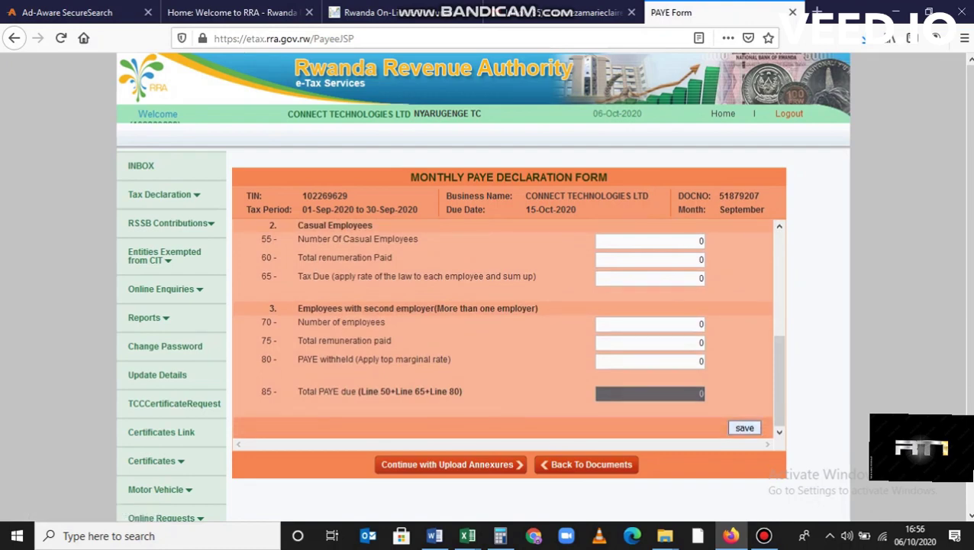
{"action": "left_click", "coordinate": [745, 428]}
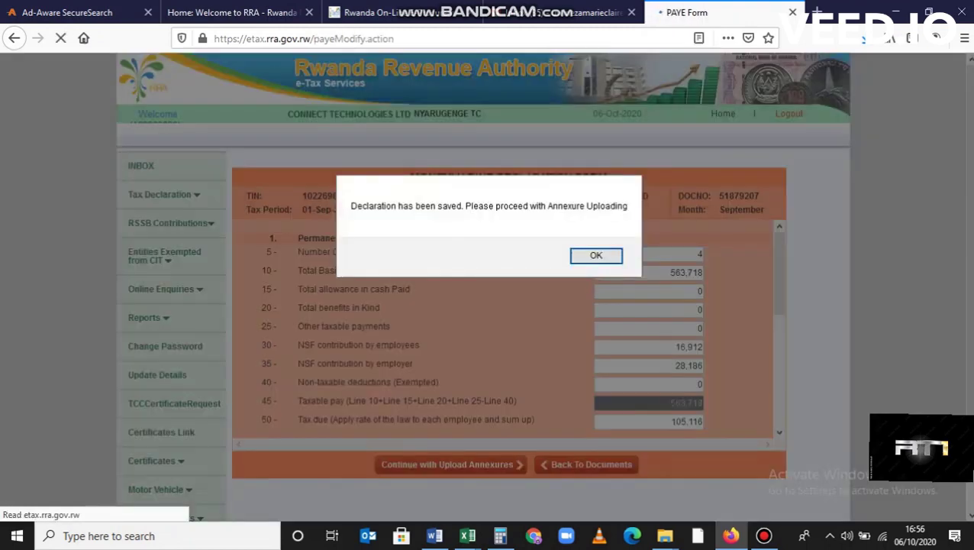
{"action": "key", "text": "Return"}
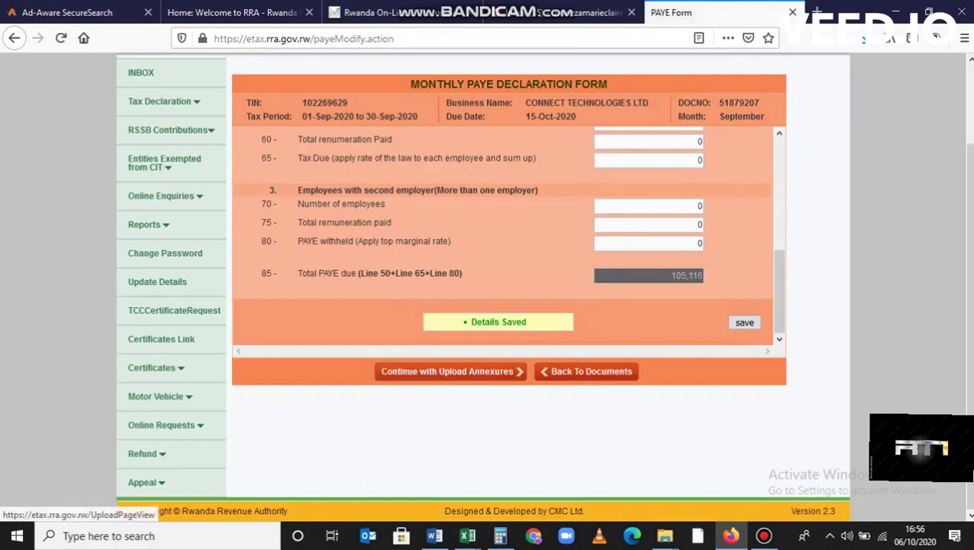
Submit C:\RRA\PAYE Permanent Employees_Ver_1.1.txt as the PAYE Permanent Employees annexure
{"action": "left_click", "coordinate": [450, 371]}
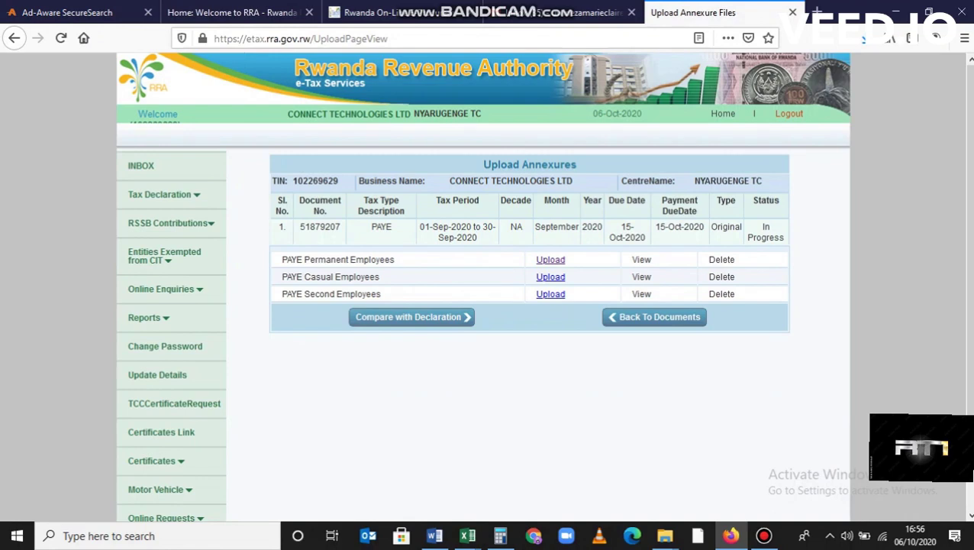
{"action": "left_click", "coordinate": [550, 260]}
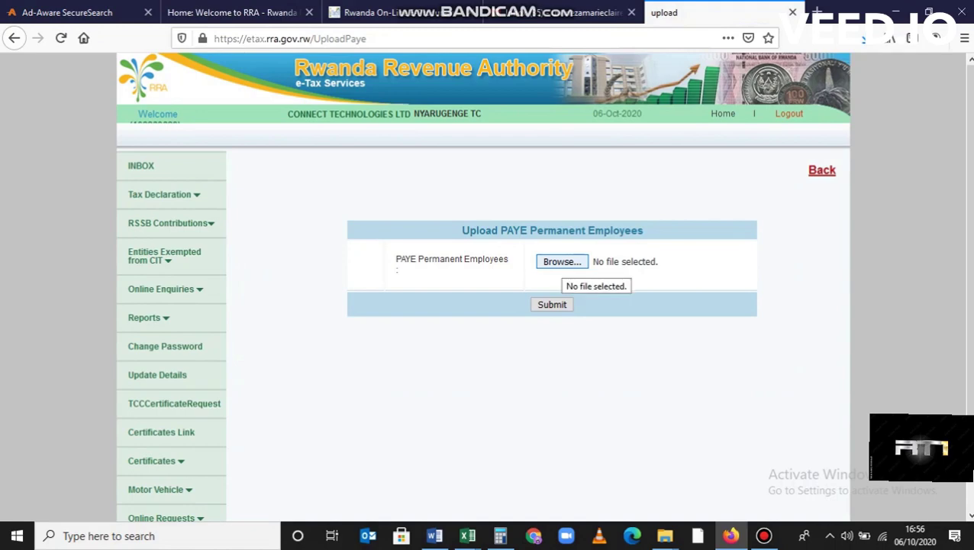
{"action": "left_click", "coordinate": [562, 262]}
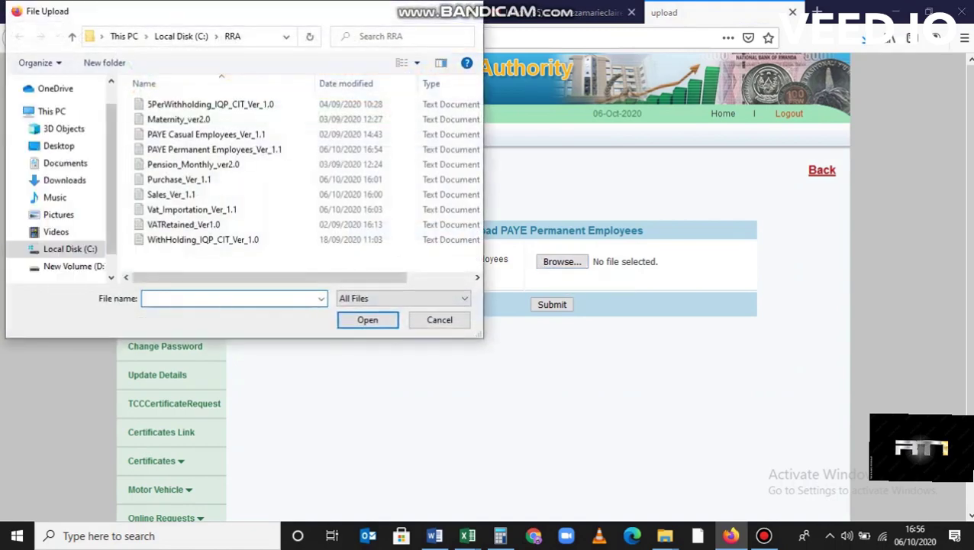
{"action": "key", "text": "alt+Up"}
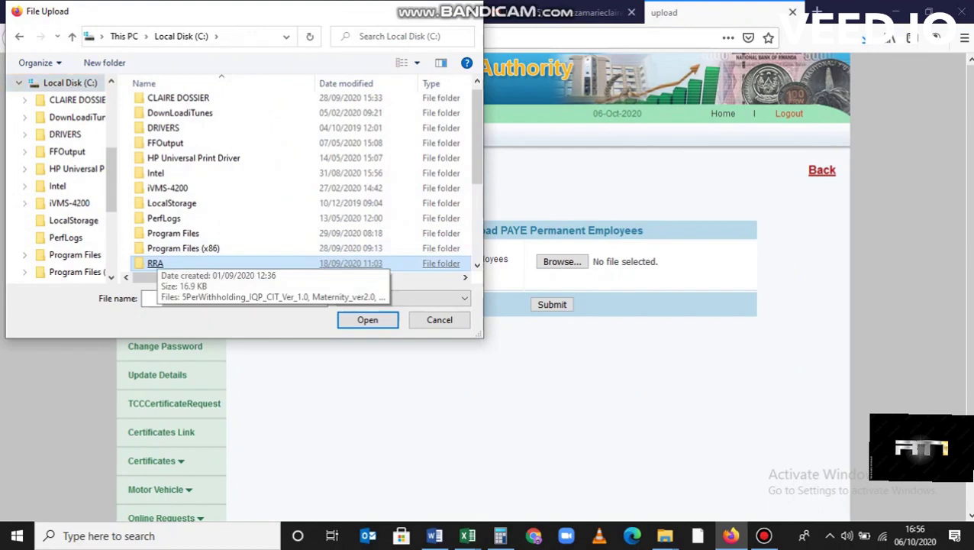
{"action": "double_click", "coordinate": [155, 263]}
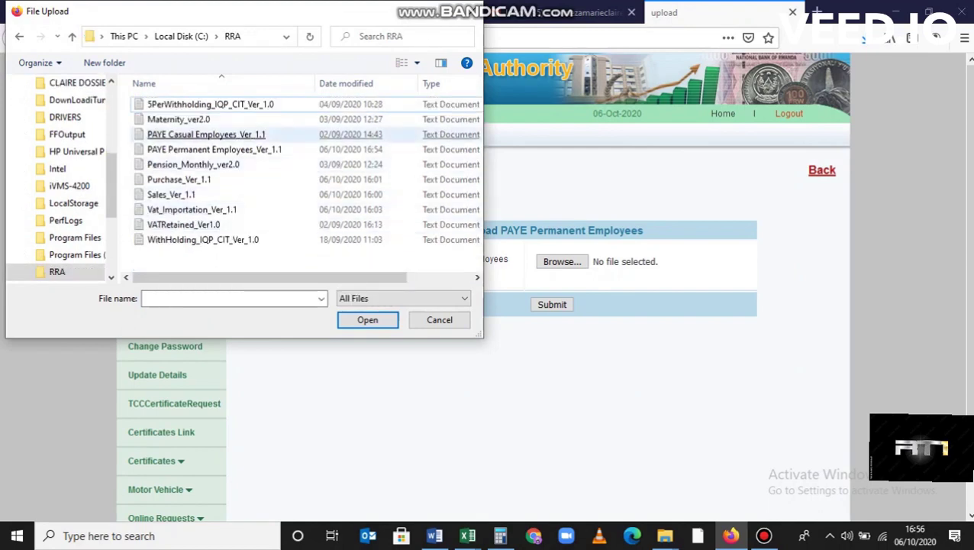
{"action": "double_click", "coordinate": [215, 150]}
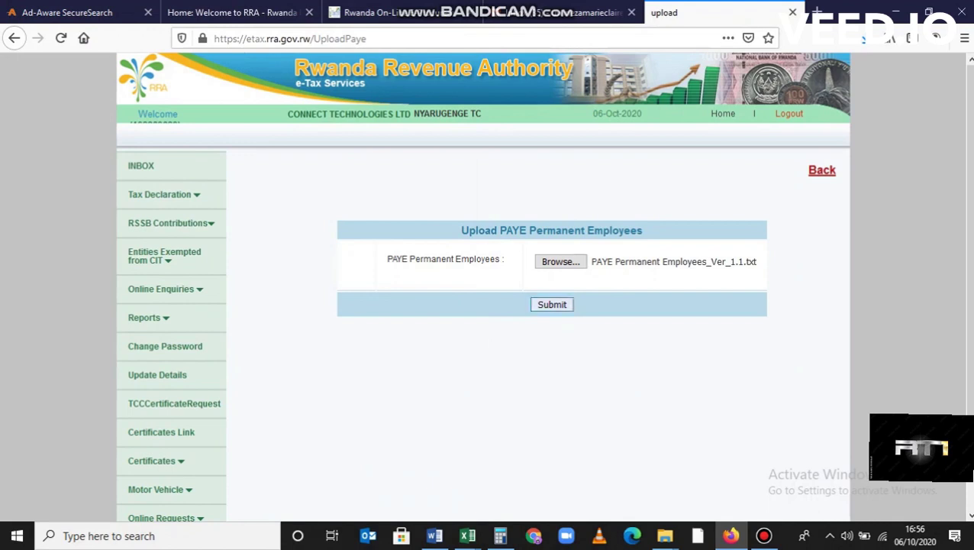
{"action": "left_click", "coordinate": [552, 303]}
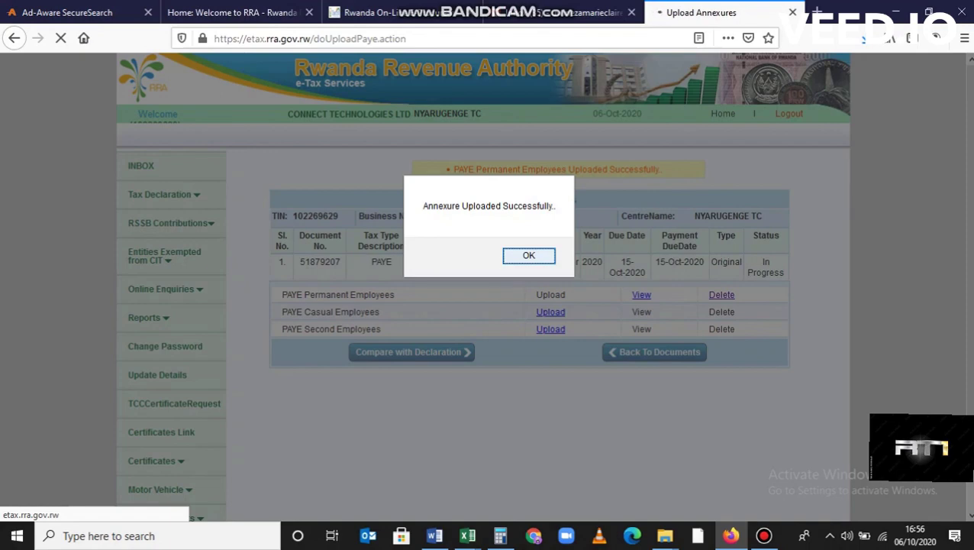
Acknowledge the upload and check the comparison table matches 563718 base and 105116 PAYE
{"action": "key", "text": "Return"}
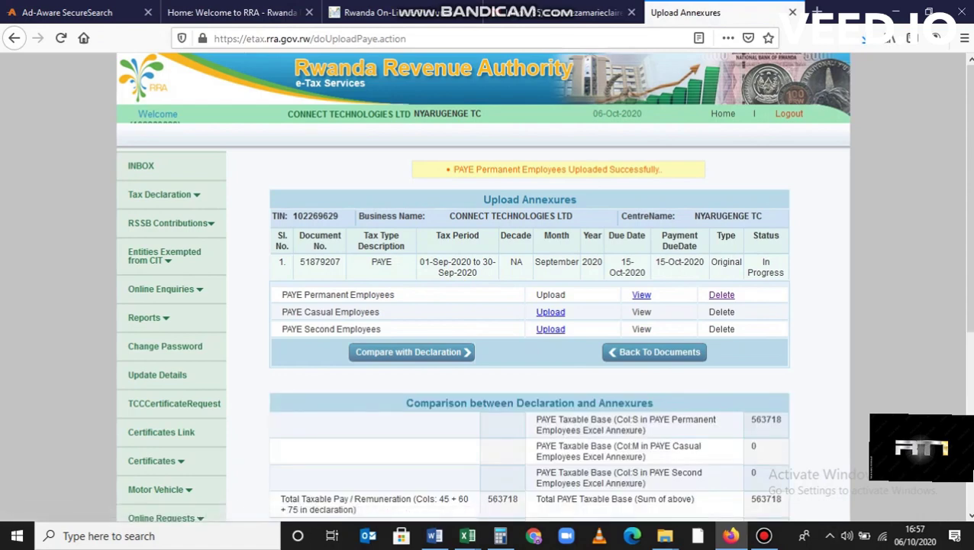
{"action": "scroll", "coordinate": [544, 285], "scroll_direction": "down", "scroll_amount": 2}
{"action": "scroll", "coordinate": [529, 285], "scroll_direction": "down", "scroll_amount": 4}
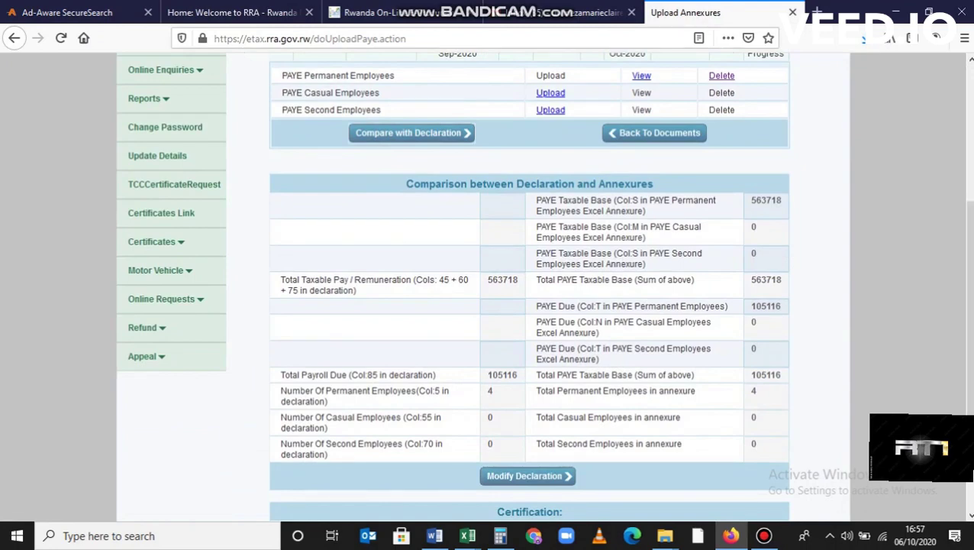
{"action": "scroll", "coordinate": [529, 286], "scroll_direction": "down", "scroll_amount": 1}
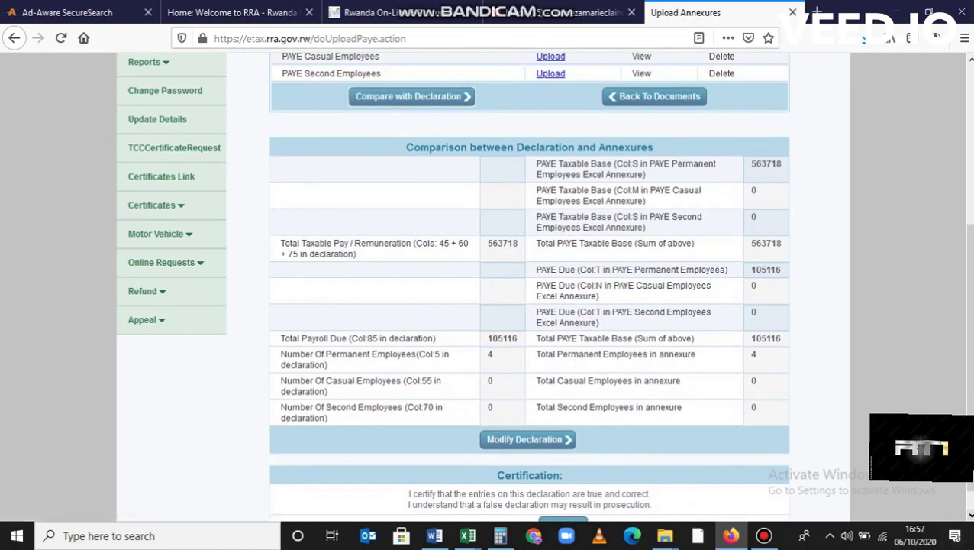
{"action": "scroll", "coordinate": [486, 286], "scroll_direction": "down", "scroll_amount": 1}
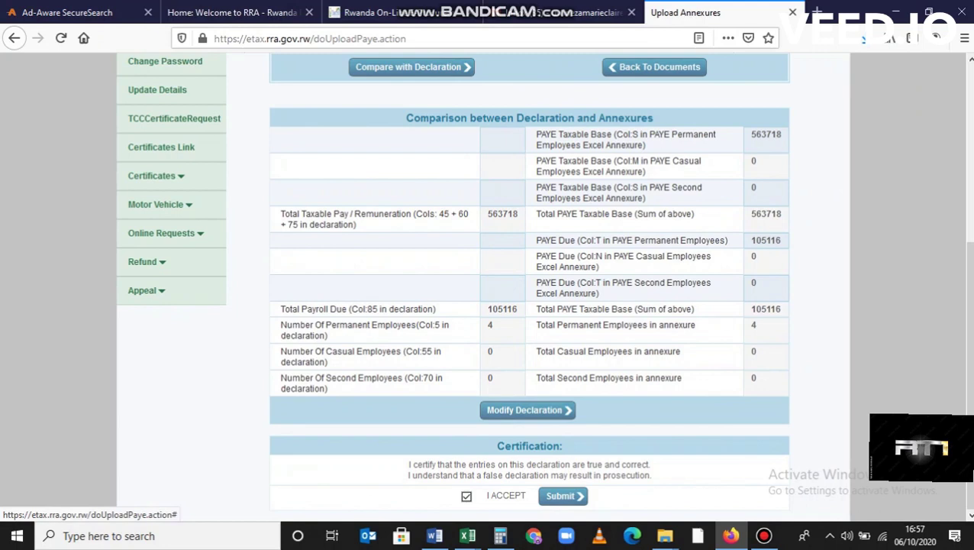